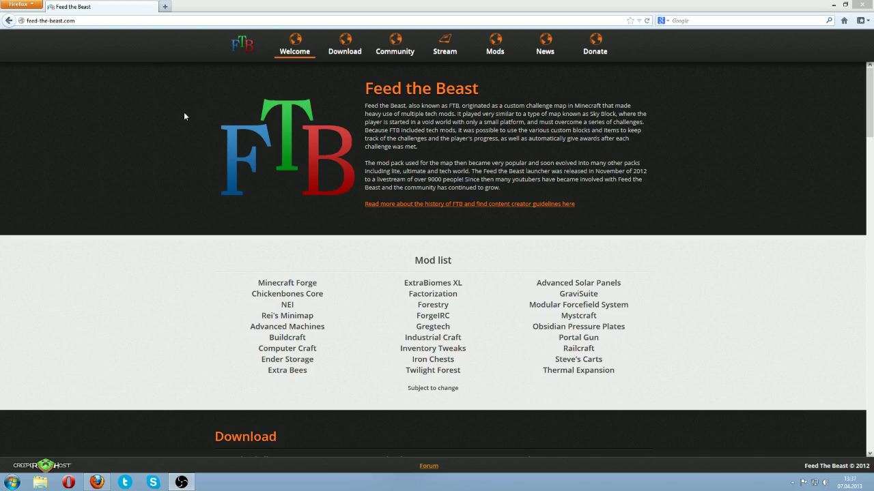
Go to the site's Download section and look over the client, server and support descriptions
{"action": "left_click", "coordinate": [353, 48]}
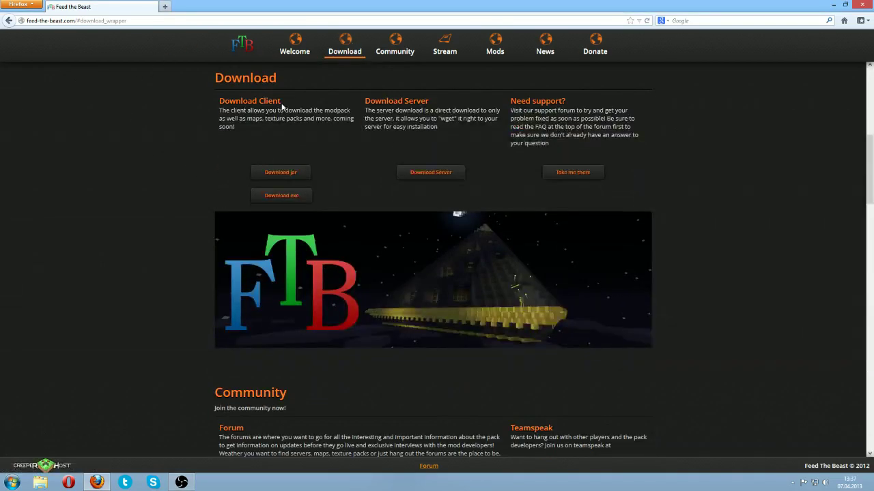
{"action": "left_click_drag", "start_coordinate": [240, 101], "coordinate": [282, 100]}
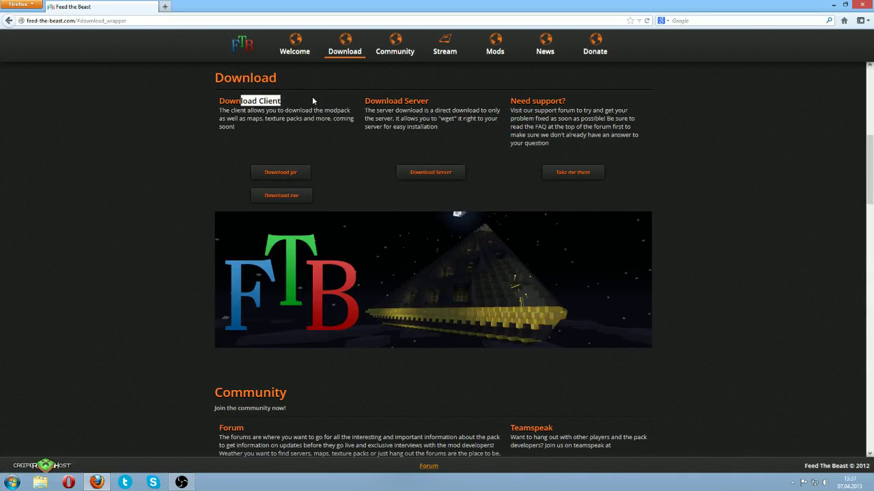
{"action": "left_click", "coordinate": [312, 97]}
{"action": "left_click_drag", "start_coordinate": [361, 101], "coordinate": [539, 144]}
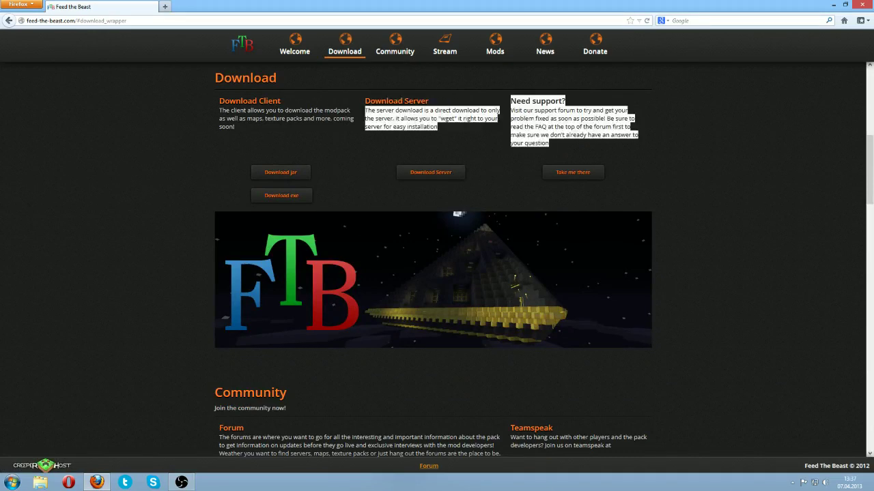
{"action": "left_click", "coordinate": [453, 129]}
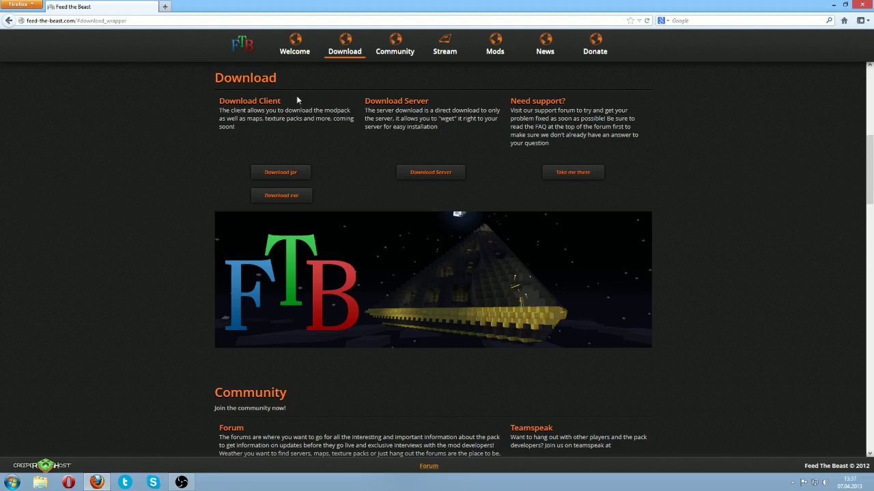
Request the launcher's exe download and cancel saving FTB_Launcher.exe
{"action": "left_click", "coordinate": [281, 201]}
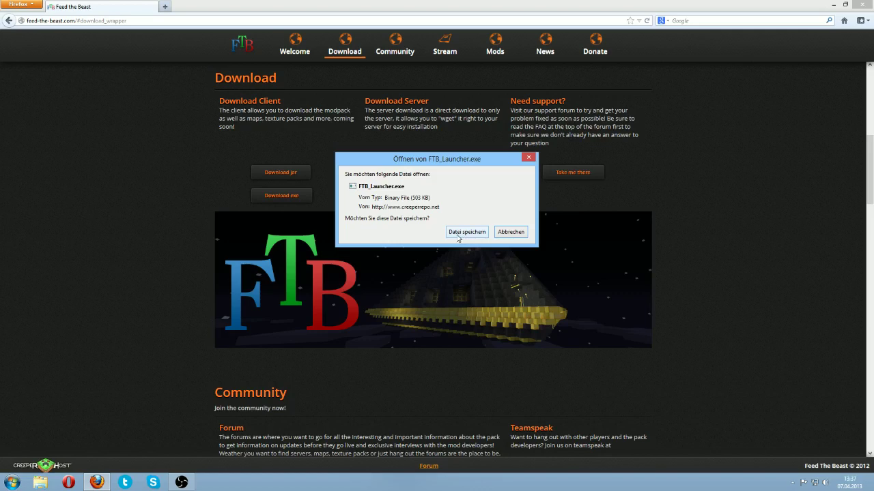
{"action": "left_click", "coordinate": [522, 237]}
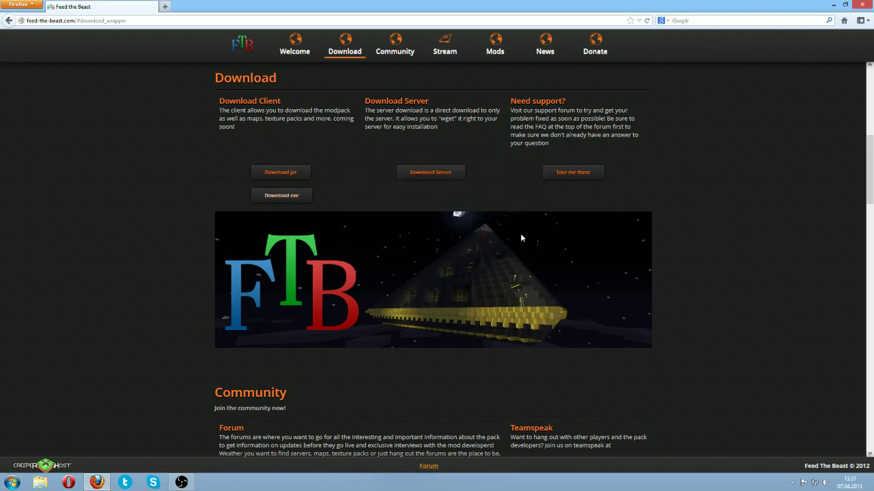
Close the browser, start FTB_Launcher from the desktop and move its window towards the middle of the screen
{"action": "left_click", "coordinate": [864, 6]}
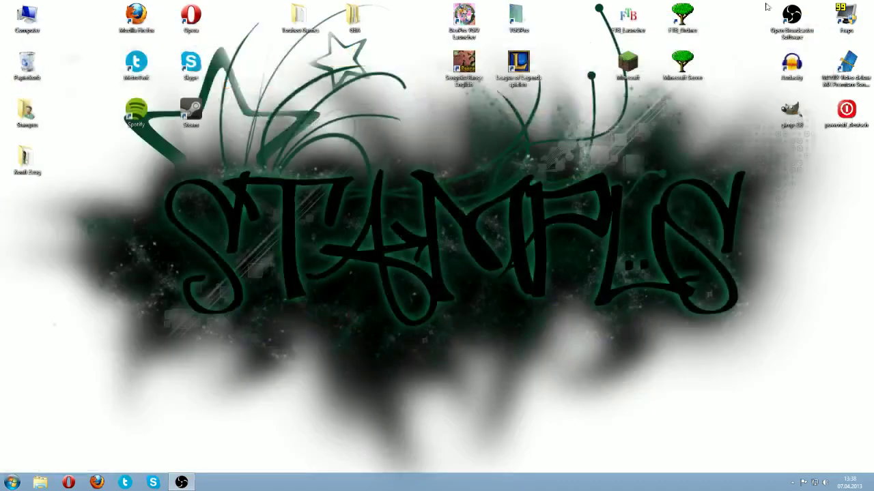
{"action": "left_click", "coordinate": [633, 22]}
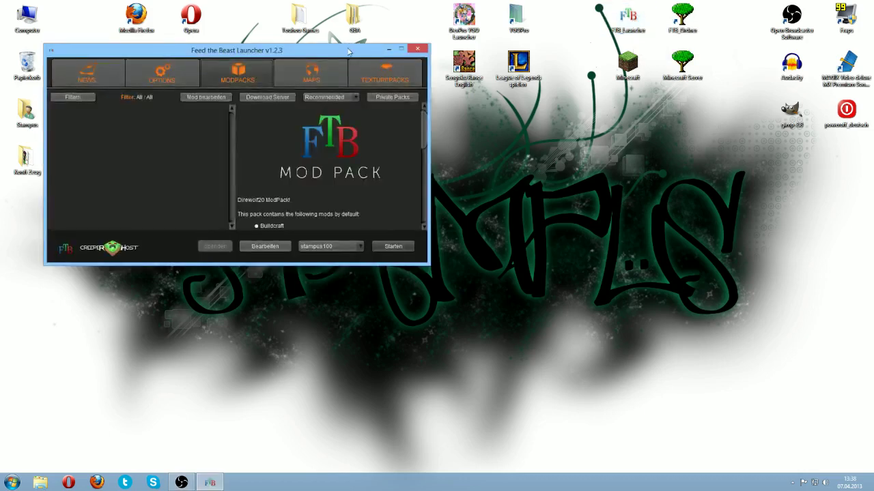
{"action": "left_click_drag", "start_coordinate": [348, 53], "coordinate": [514, 124]}
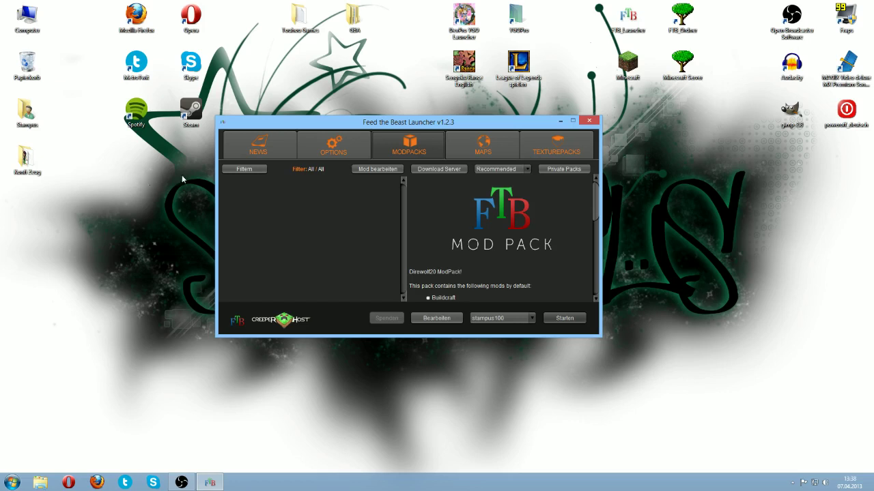
{"action": "left_click_drag", "start_coordinate": [354, 123], "coordinate": [366, 134]}
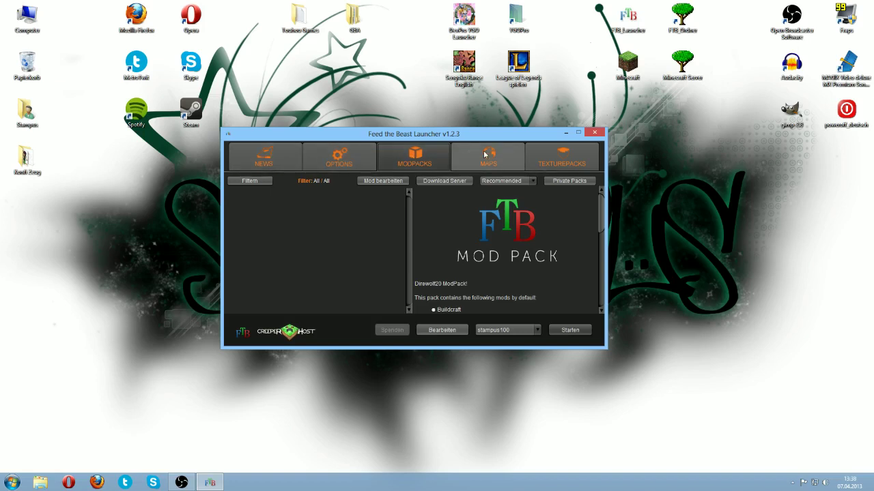
Look through the launcher's news posts and return to the Pax East map entry
{"action": "left_click", "coordinate": [277, 164]}
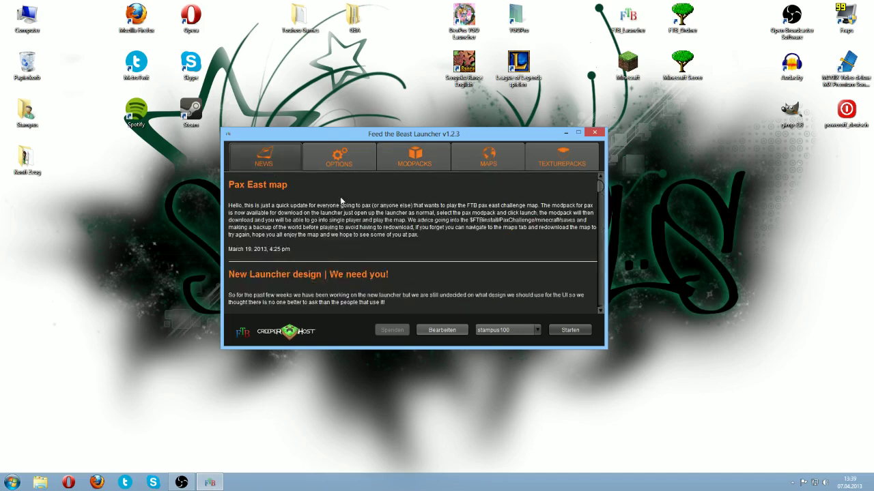
{"action": "scroll", "coordinate": [354, 207], "scroll_direction": "down", "scroll_amount": 5}
{"action": "scroll", "coordinate": [370, 214], "scroll_direction": "down", "scroll_amount": 2}
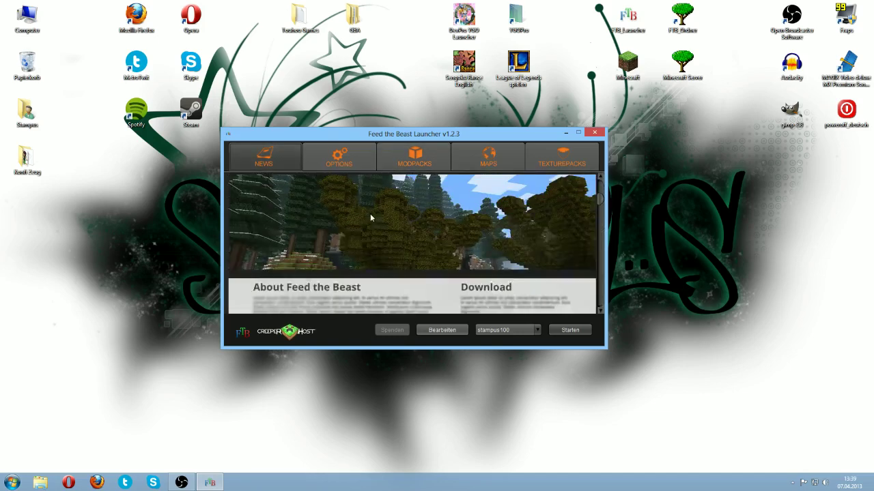
{"action": "scroll", "coordinate": [372, 212], "scroll_direction": "down", "scroll_amount": 8}
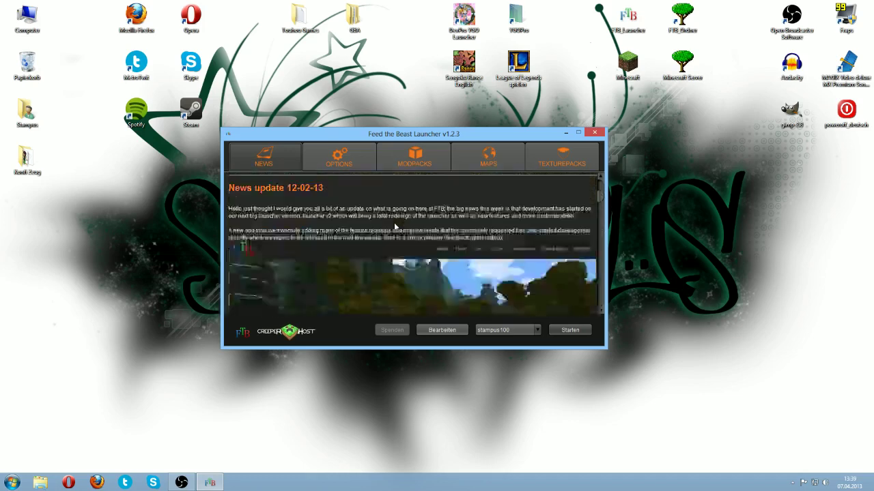
{"action": "scroll", "coordinate": [395, 227], "scroll_direction": "up", "scroll_amount": 15}
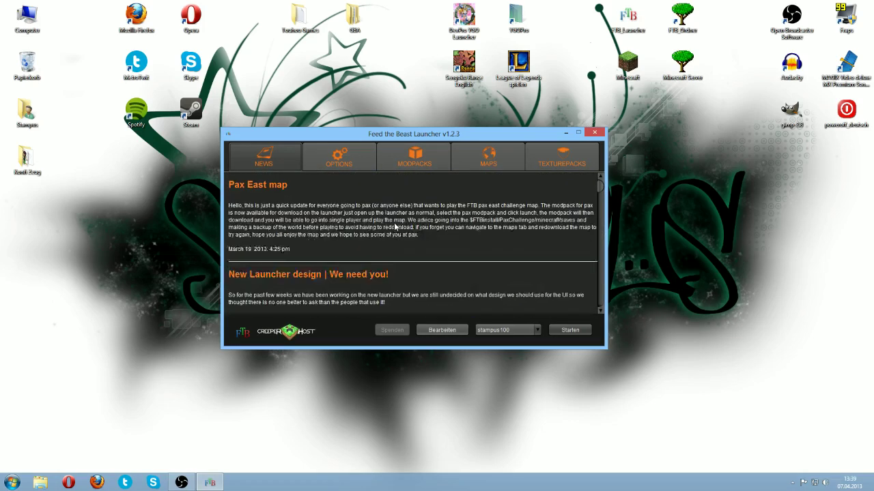
In the launcher options, try a RAM maximum of 4.25 GB and set it back to 4.0 GB
{"action": "left_click", "coordinate": [355, 160]}
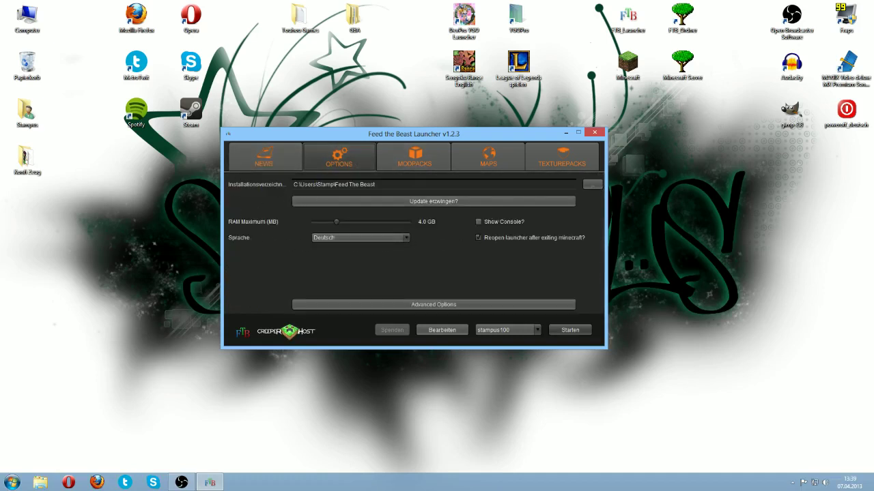
{"action": "left_click_drag", "start_coordinate": [375, 185], "coordinate": [294, 184]}
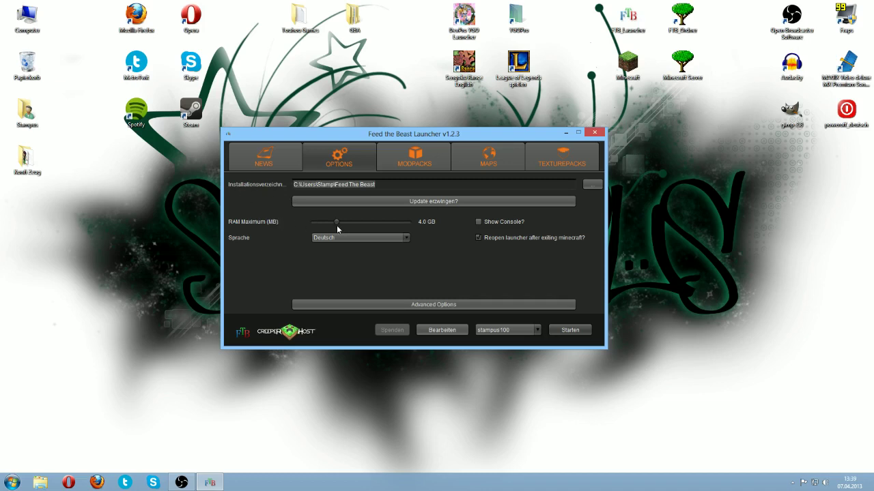
{"action": "mouse_move", "coordinate": [336, 222]}
{"action": "left_mouse_down"}
{"action": "mouse_move", "coordinate": [409, 220]}
{"action": "mouse_move", "coordinate": [300, 220]}
{"action": "mouse_move", "coordinate": [345, 227]}
{"action": "left_mouse_up"}
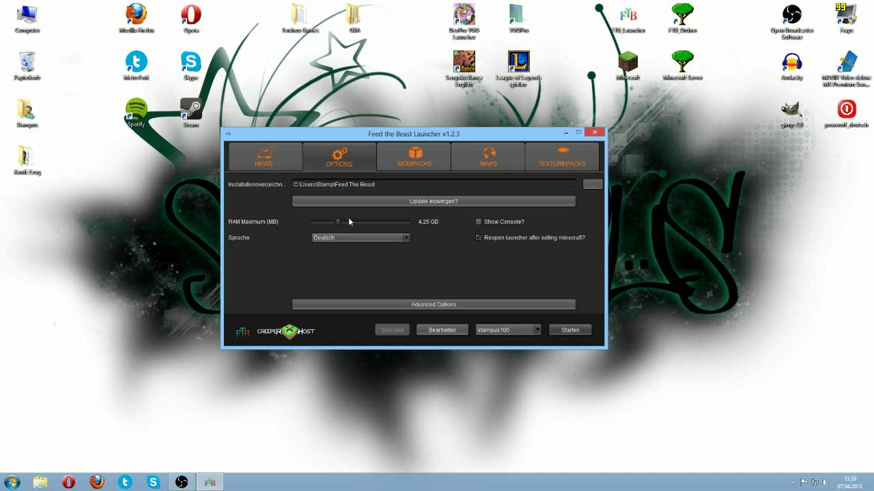
{"action": "left_click_drag", "start_coordinate": [337, 224], "coordinate": [336, 224]}
Check the computer's memory (Arbeitsspeicher) in the Task Manager's performance data and close the Task Manager
{"action": "right_click", "coordinate": [313, 483]}
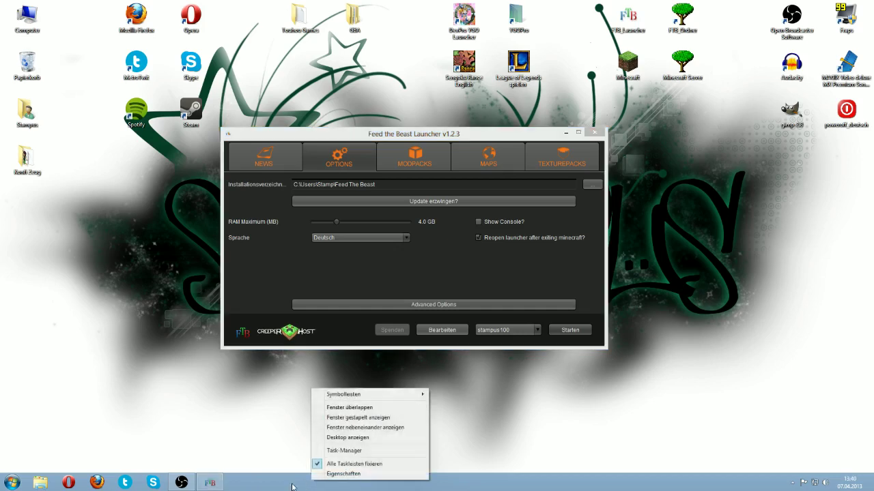
{"action": "left_click", "coordinate": [340, 451]}
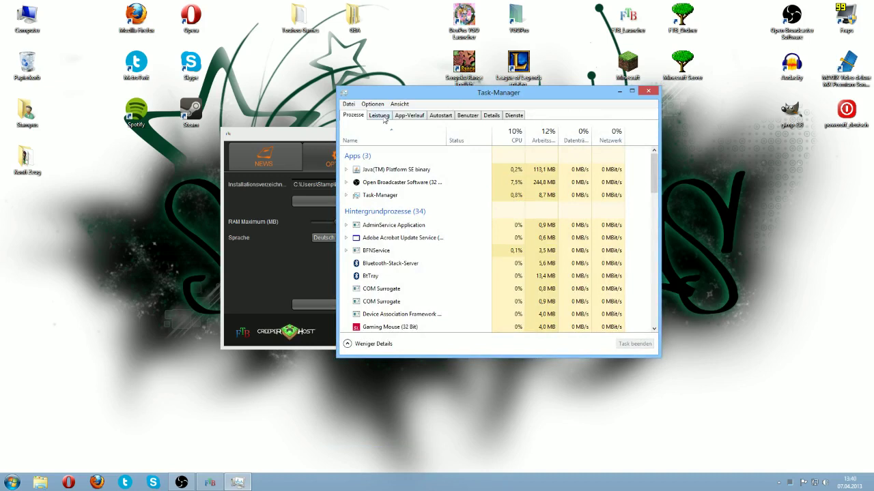
{"action": "left_click", "coordinate": [380, 116]}
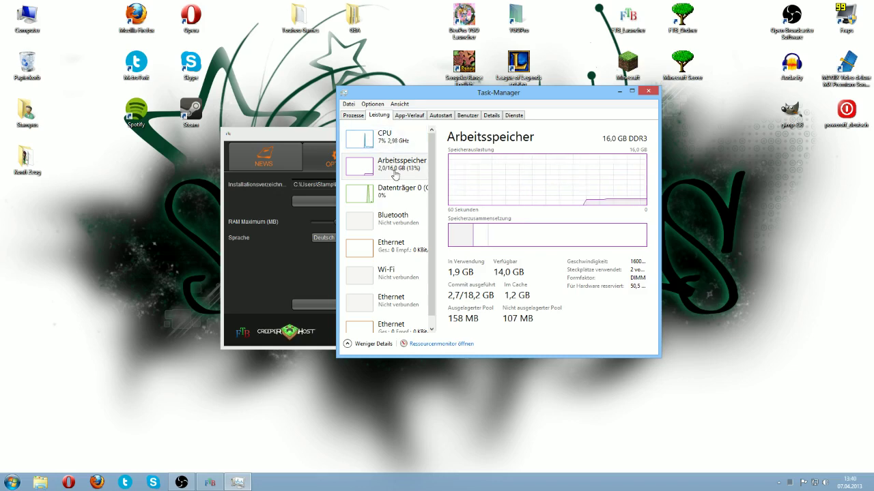
{"action": "left_click", "coordinate": [649, 92]}
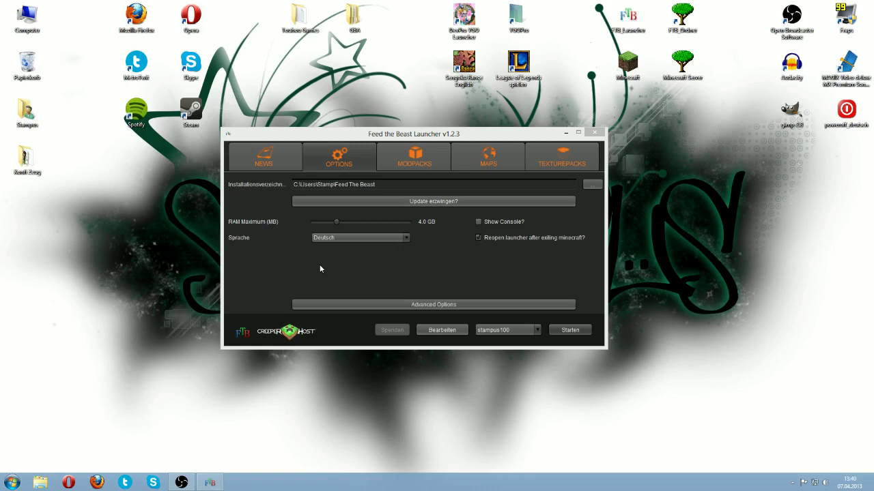
Try the Show Console option across a launcher restart, toggling it again in the options and closing the launcher
{"action": "left_click", "coordinate": [479, 221]}
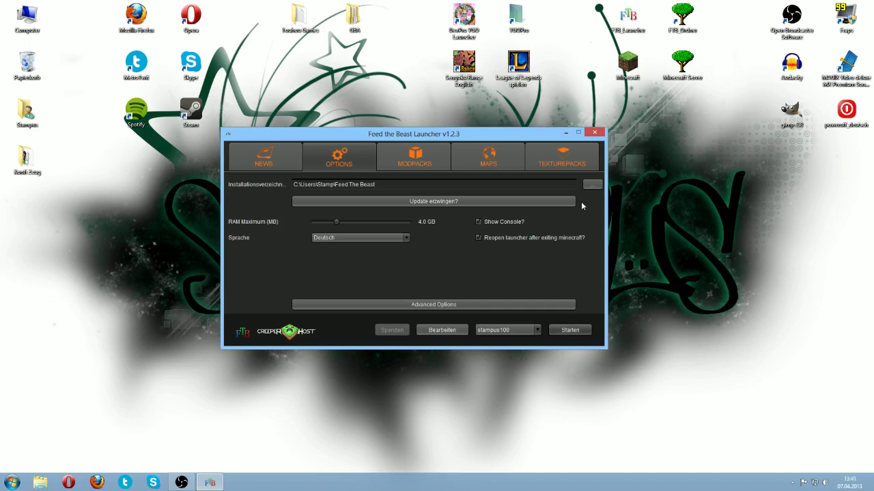
{"action": "left_click", "coordinate": [594, 133]}
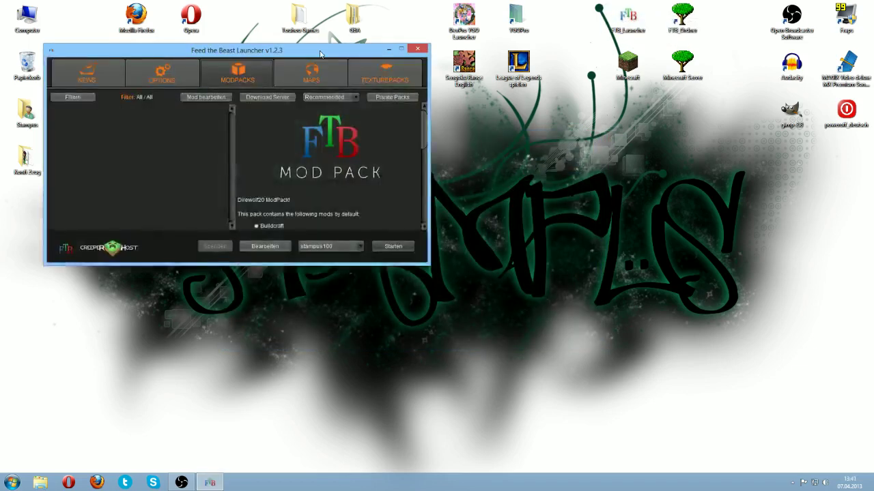
{"action": "left_click_drag", "start_coordinate": [318, 50], "coordinate": [510, 125]}
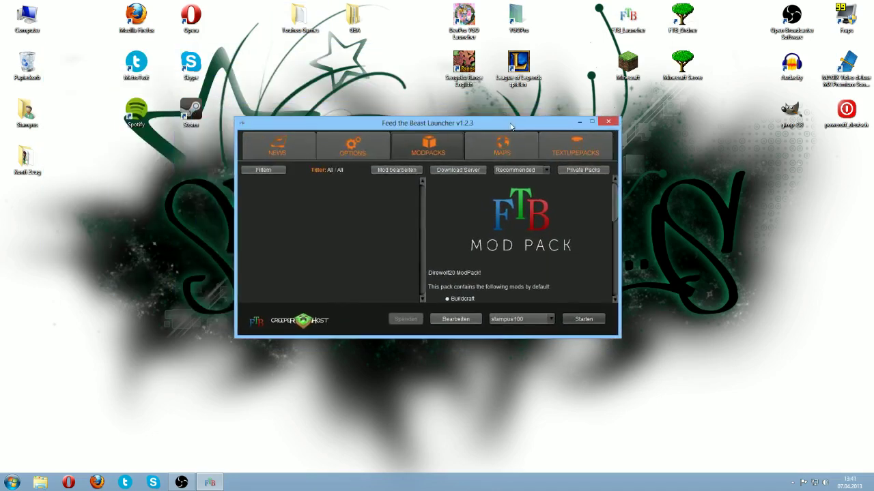
{"action": "left_click", "coordinate": [352, 145]}
{"action": "left_click", "coordinate": [492, 211]}
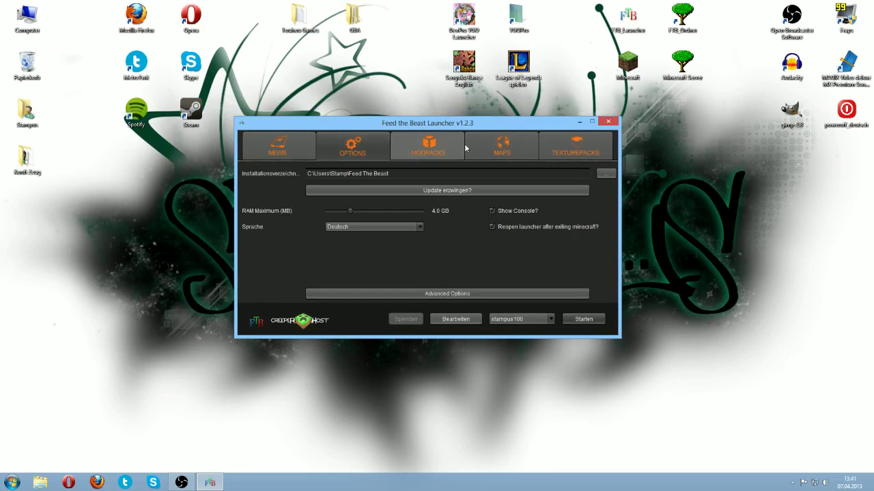
{"action": "left_click", "coordinate": [602, 123]}
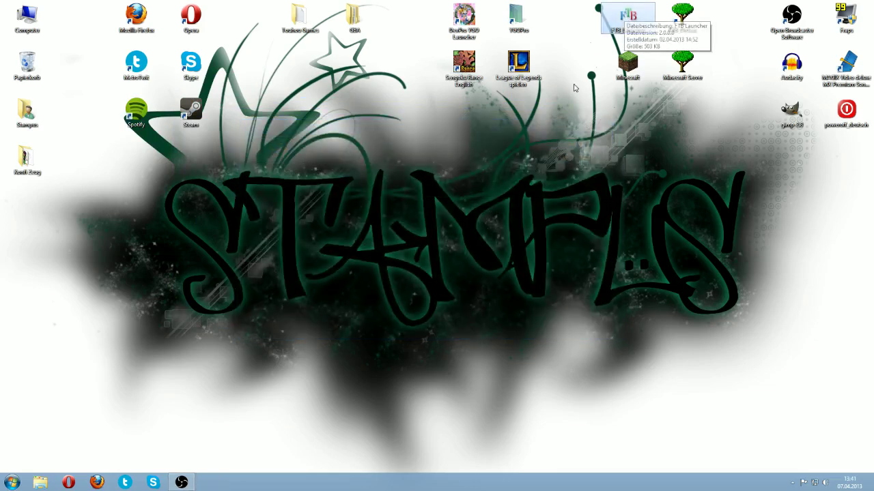
Start FTB_Launcher again, centre its window on the options page, and view the Advanced Options before closing them
{"action": "double_click", "coordinate": [628, 17]}
{"action": "left_click", "coordinate": [162, 71]}
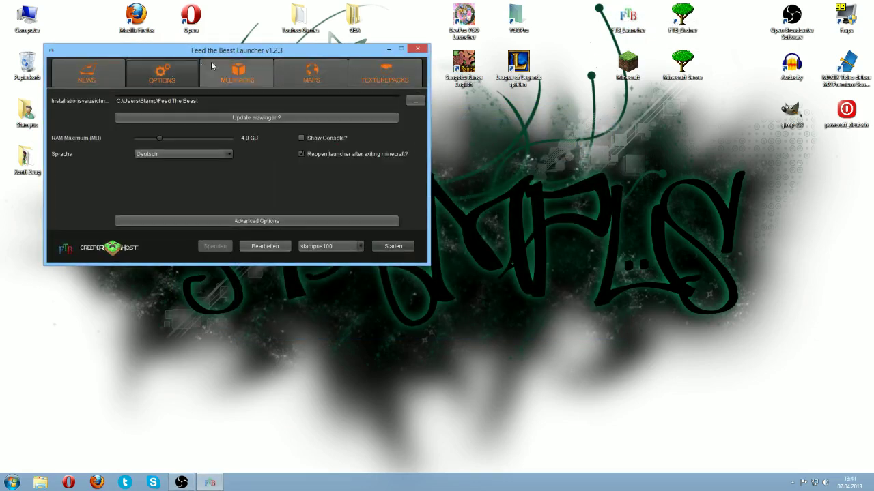
{"action": "left_click_drag", "start_coordinate": [292, 51], "coordinate": [458, 140]}
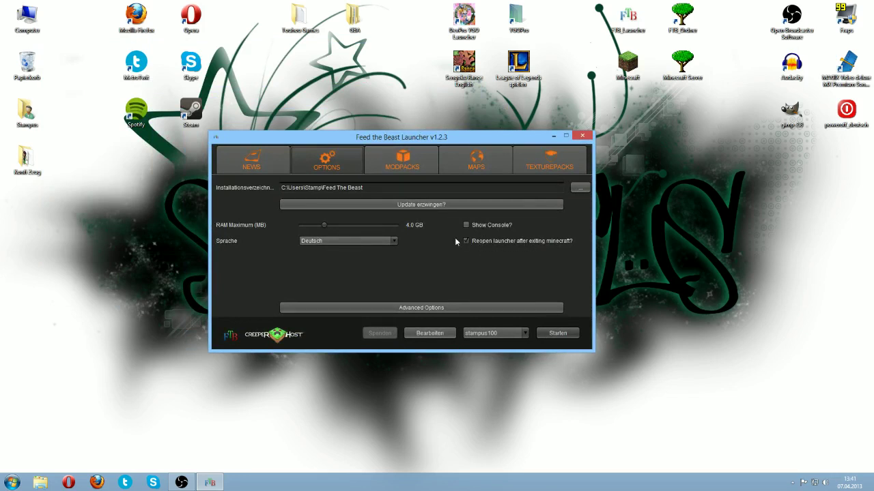
{"action": "left_click", "coordinate": [390, 309]}
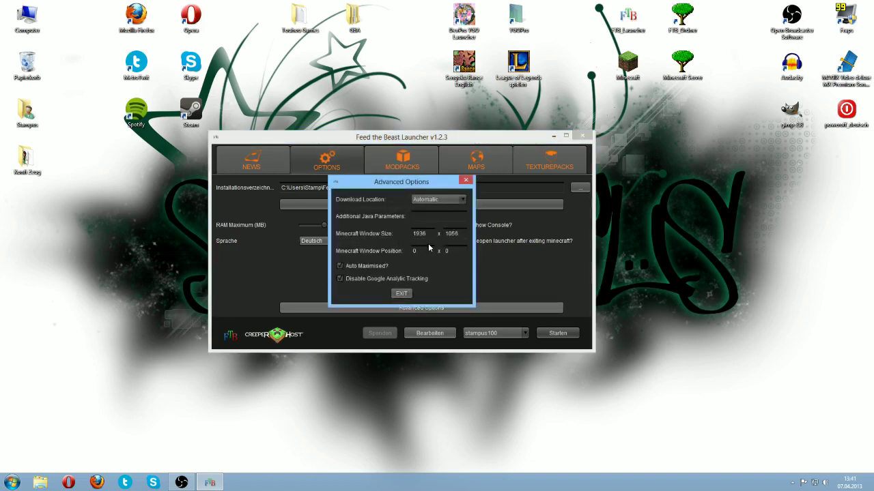
{"action": "left_click", "coordinate": [402, 293]}
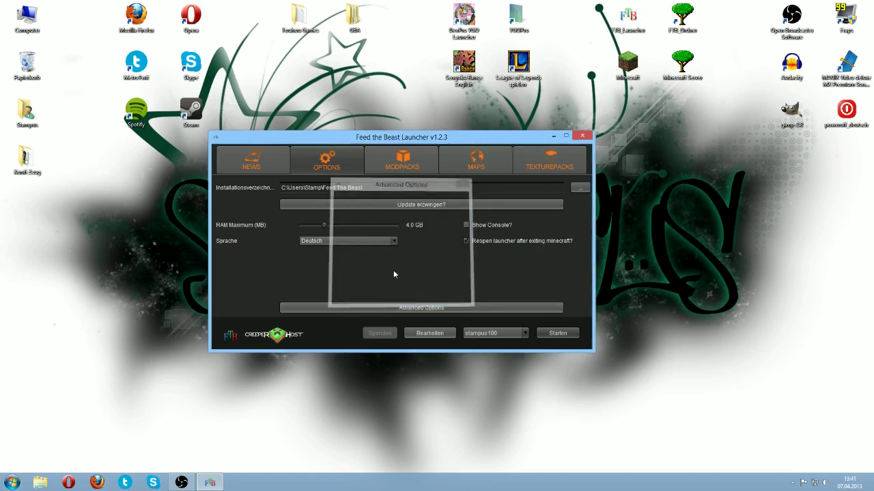
Show the launcher's modpacks and read through the list of mods included in the Direwolf20 pack
{"action": "left_click", "coordinate": [399, 164]}
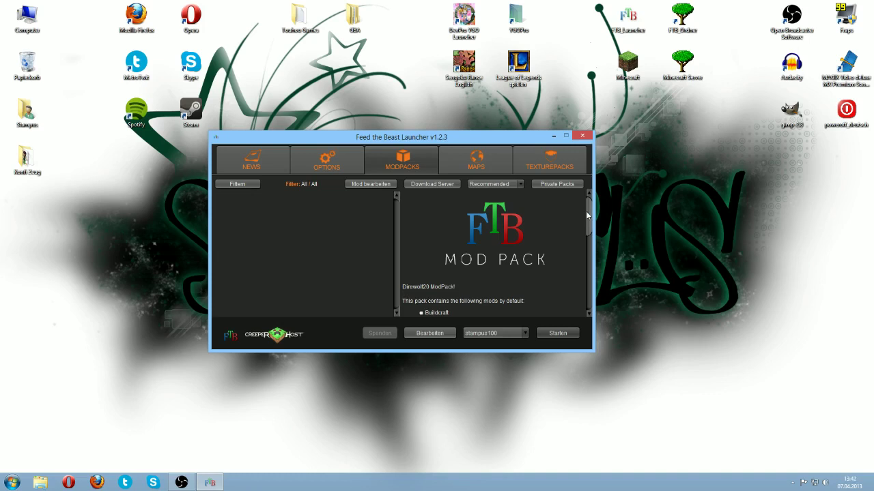
{"action": "left_click_drag", "start_coordinate": [586, 215], "coordinate": [587, 239]}
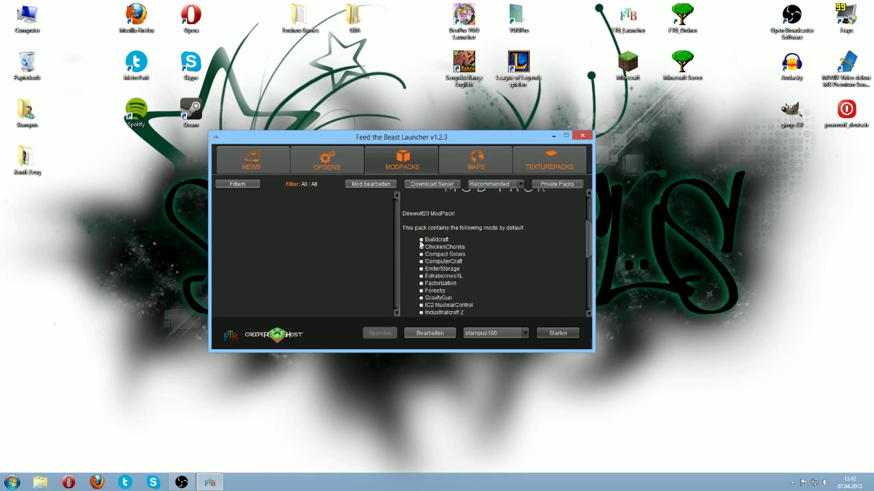
{"action": "left_click_drag", "start_coordinate": [423, 239], "coordinate": [479, 308]}
{"action": "scroll", "coordinate": [571, 252], "scroll_direction": "down", "scroll_amount": 10}
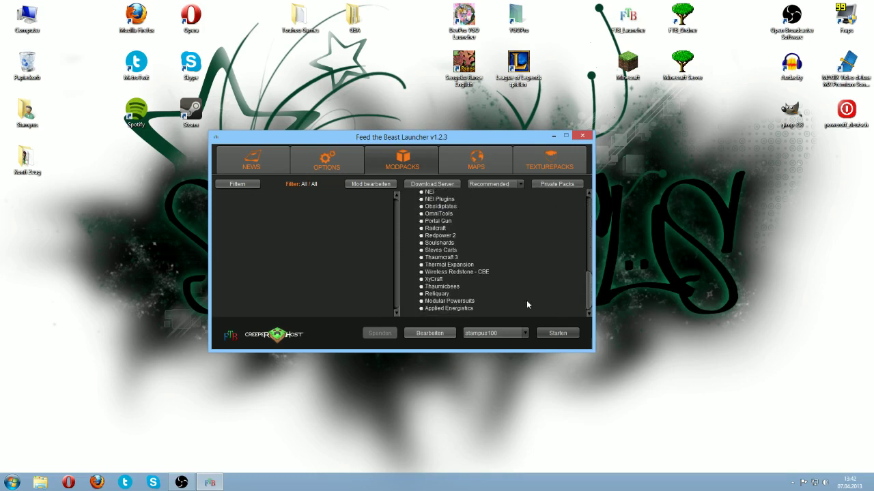
{"action": "left_click_drag", "start_coordinate": [588, 292], "coordinate": [584, 213]}
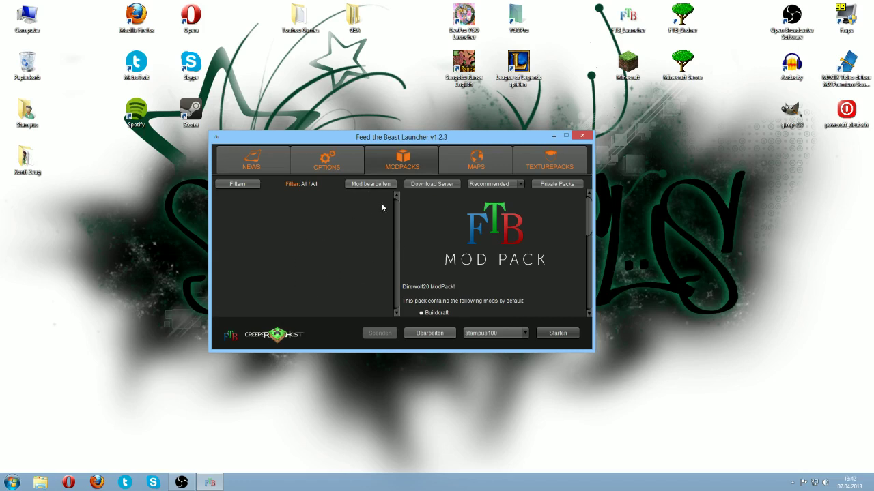
View the choices in the launcher's profile list and glance at the options page before returning to the modpacks
{"action": "left_click", "coordinate": [525, 332]}
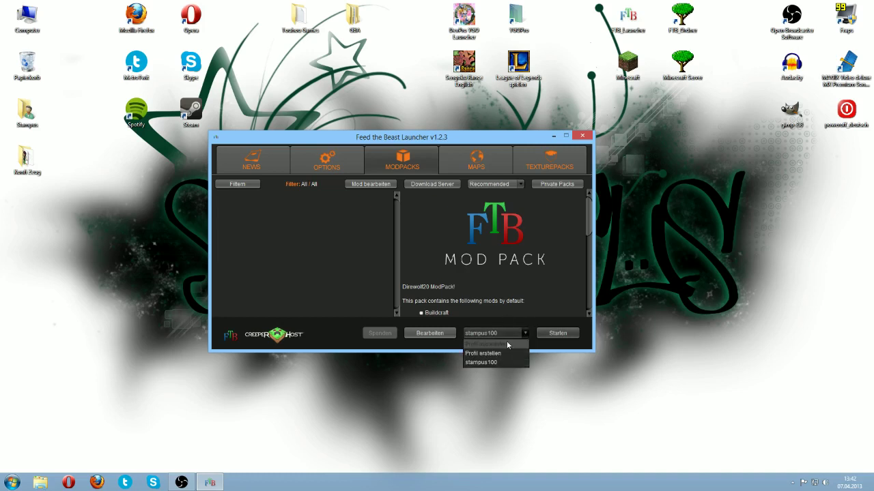
{"action": "left_click", "coordinate": [513, 349]}
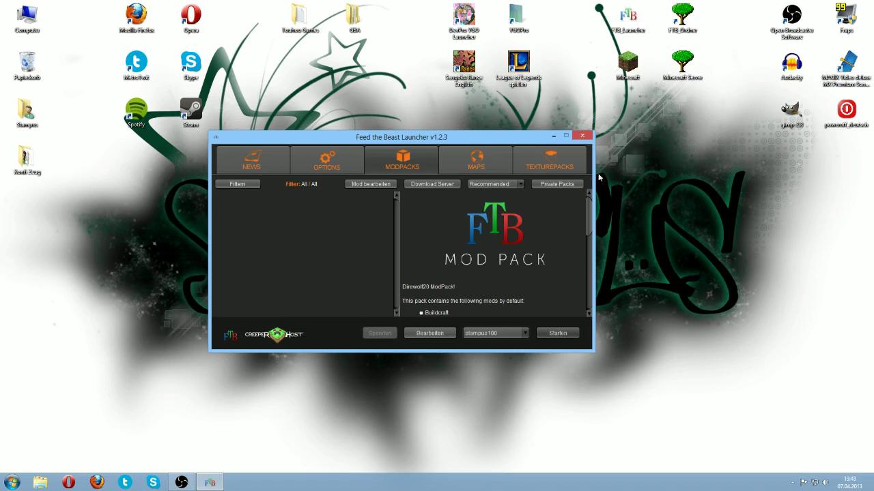
{"action": "left_click", "coordinate": [331, 173]}
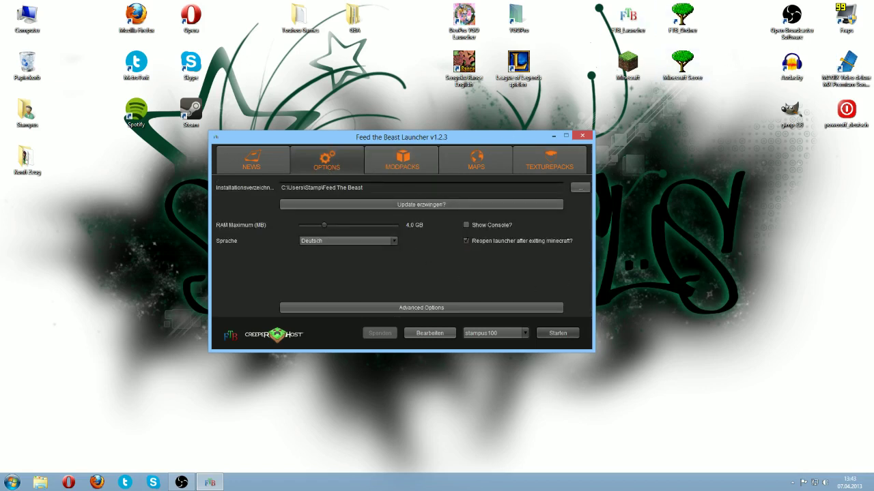
{"action": "left_click", "coordinate": [391, 171]}
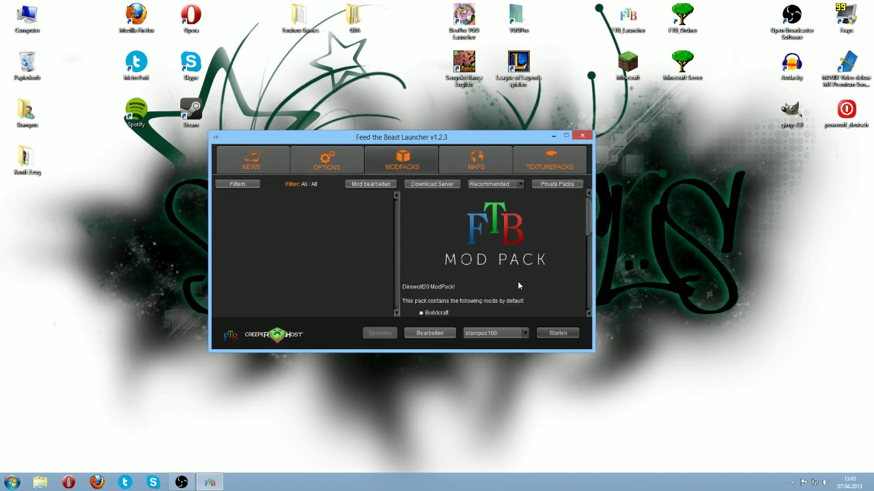
Open the Direwolf20 pack's mod editor, try deactivating the compactsolars mod and activate it again
{"action": "left_click", "coordinate": [355, 185]}
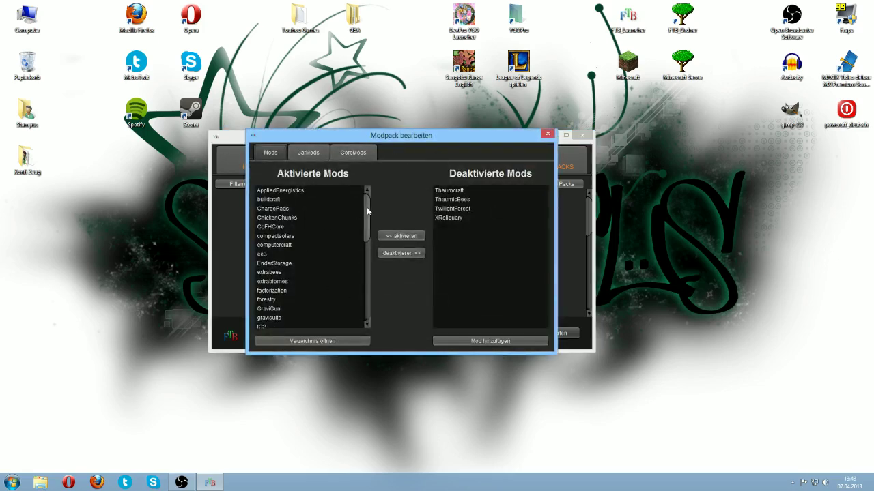
{"action": "mouse_move", "coordinate": [368, 213]}
{"action": "left_mouse_down"}
{"action": "mouse_move", "coordinate": [374, 303]}
{"action": "mouse_move", "coordinate": [364, 196]}
{"action": "mouse_move", "coordinate": [363, 203]}
{"action": "left_mouse_up"}
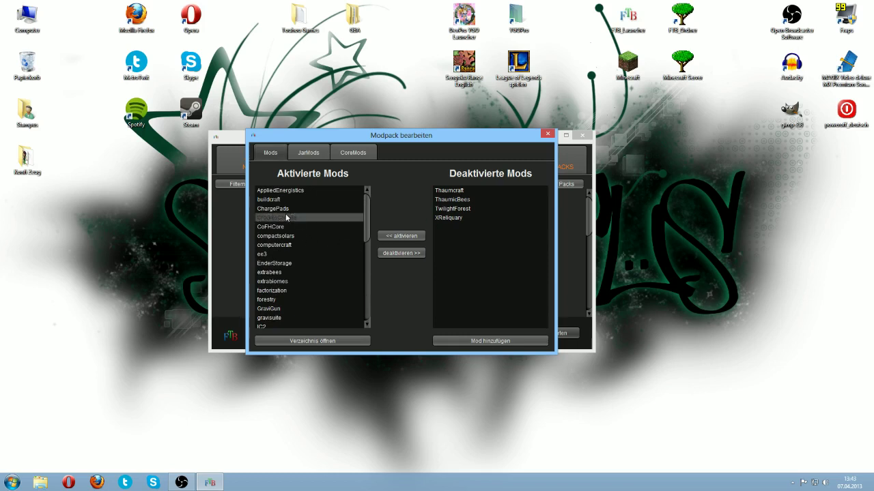
{"action": "left_click", "coordinate": [402, 253]}
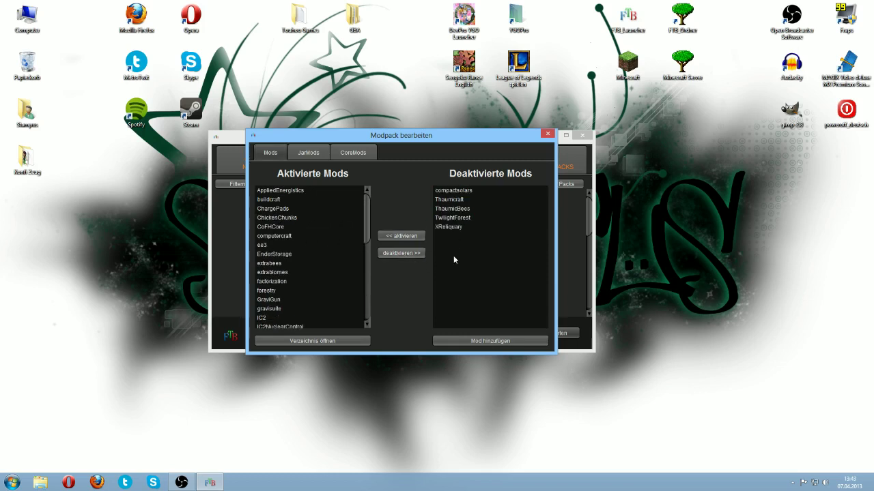
{"action": "left_click", "coordinate": [456, 191]}
{"action": "left_click", "coordinate": [402, 236]}
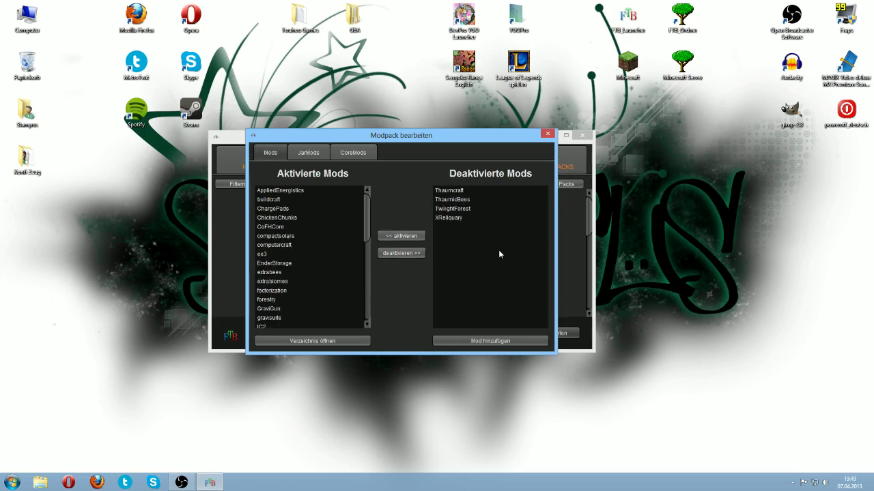
{"action": "left_click", "coordinate": [440, 199]}
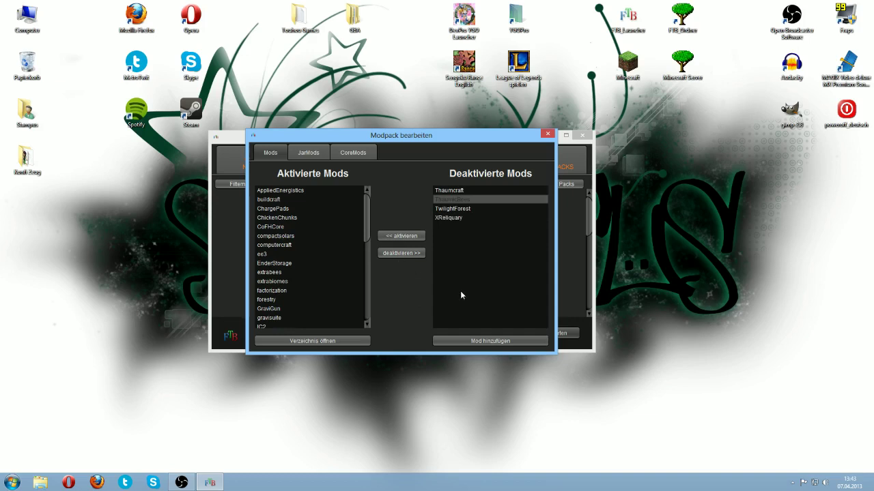
Add OptiFine_1.4.6_HD_U_D5.zip to the modpack's JarMods and close the modpack editor
{"action": "left_click", "coordinate": [307, 152]}
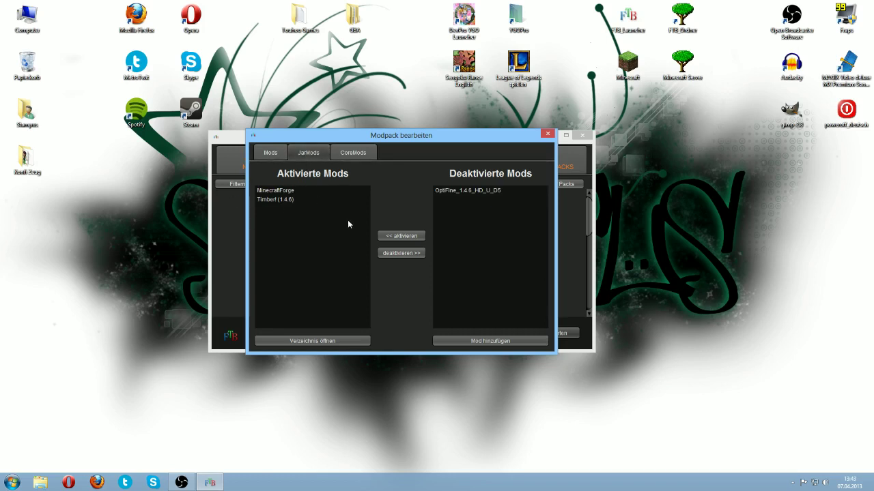
{"action": "left_click", "coordinate": [488, 340]}
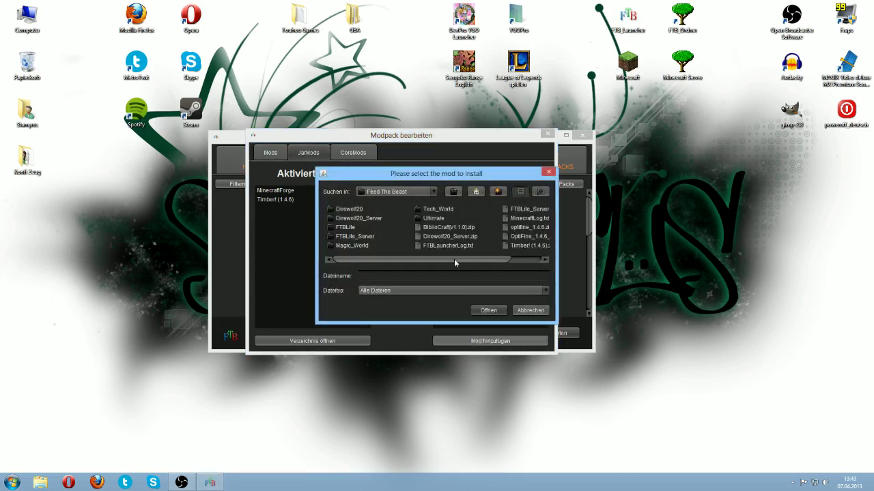
{"action": "left_click_drag", "start_coordinate": [454, 259], "coordinate": [511, 261]}
{"action": "left_click", "coordinate": [494, 236]}
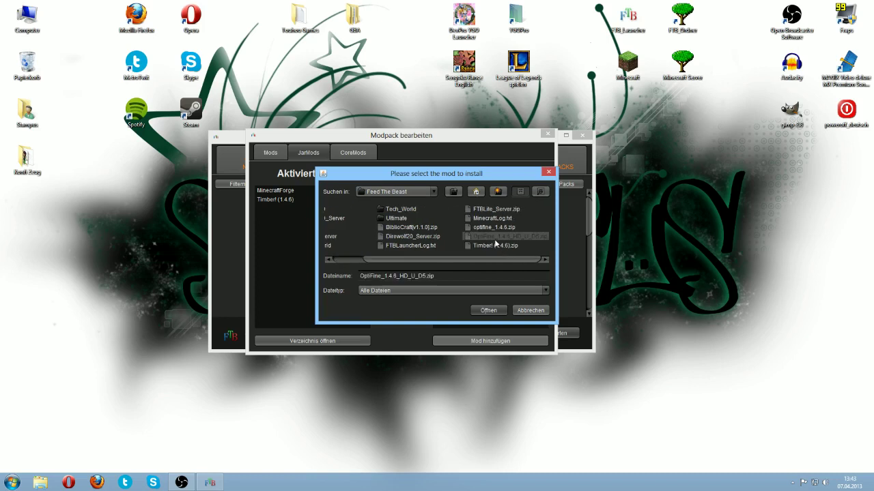
{"action": "left_click", "coordinate": [488, 310]}
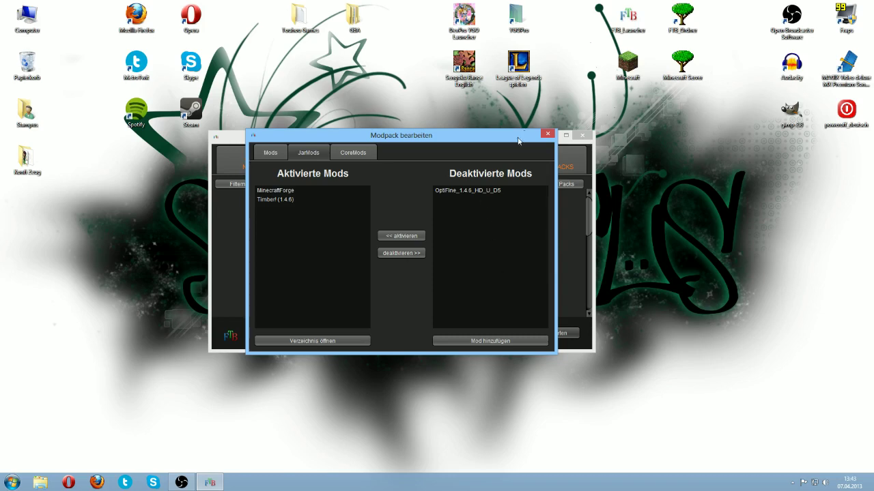
{"action": "left_click", "coordinate": [545, 136]}
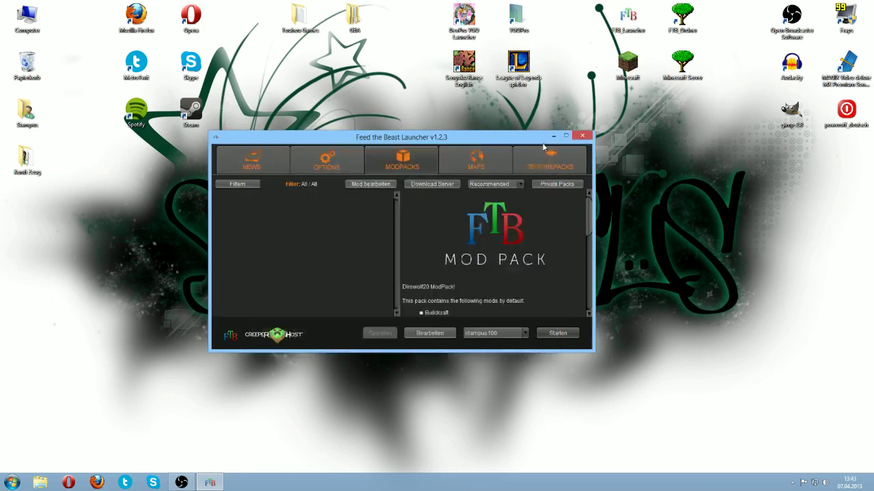
Look through the launcher's available texture packs and maps, and return to the modpacks
{"action": "left_click", "coordinate": [549, 161]}
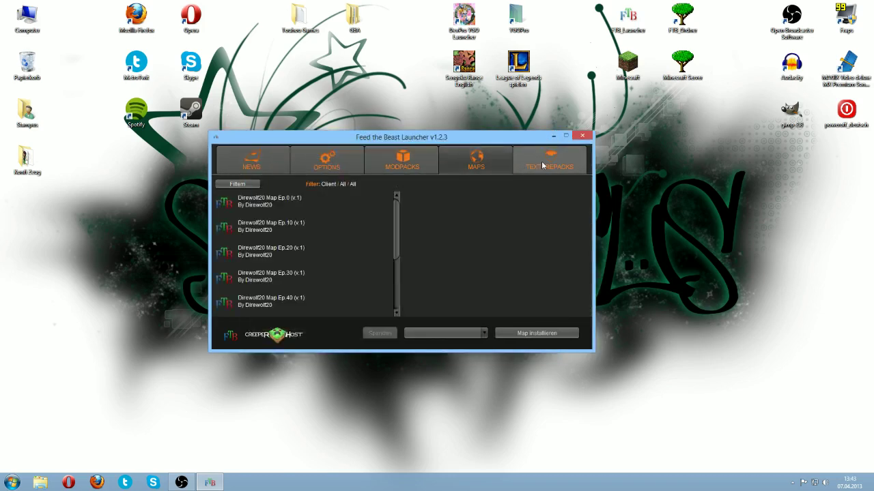
{"action": "left_click", "coordinate": [424, 169]}
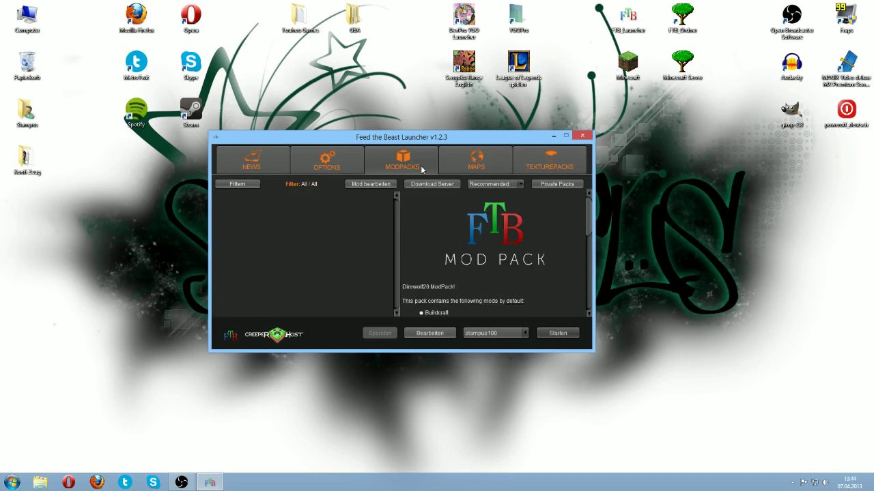
{"action": "left_click", "coordinate": [550, 162]}
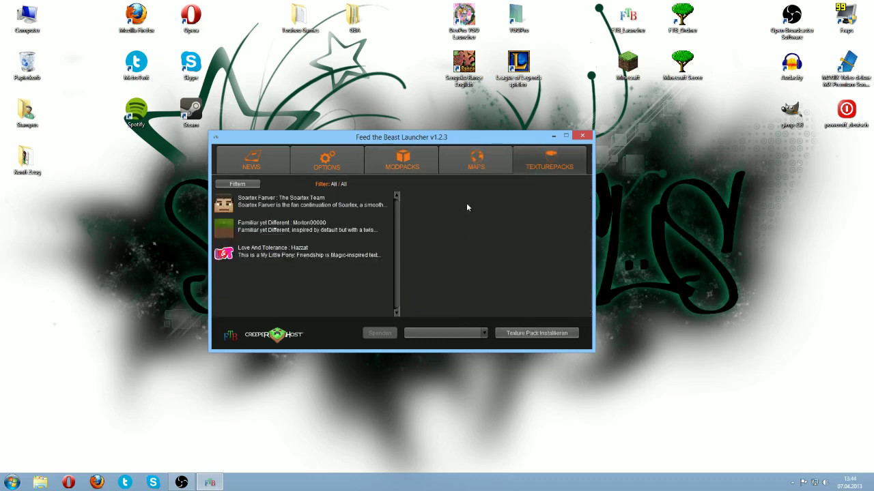
{"action": "left_click", "coordinate": [486, 162]}
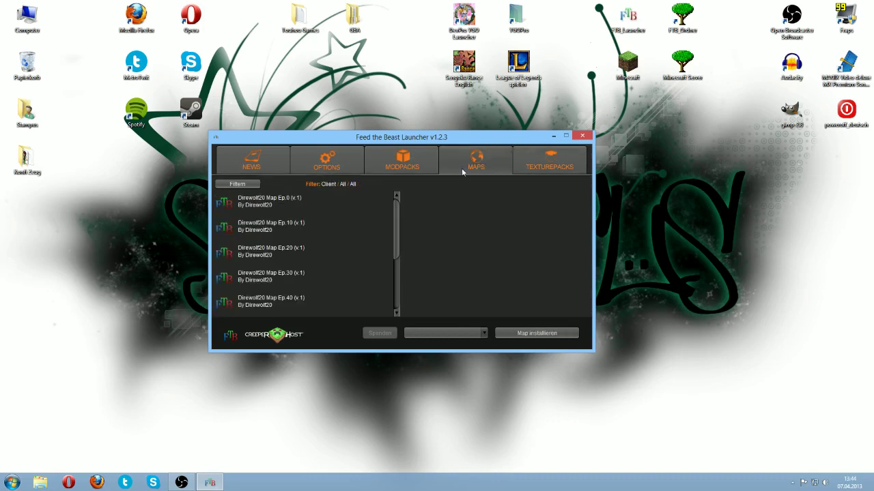
{"action": "scroll", "coordinate": [399, 273], "scroll_direction": "down", "scroll_amount": 5}
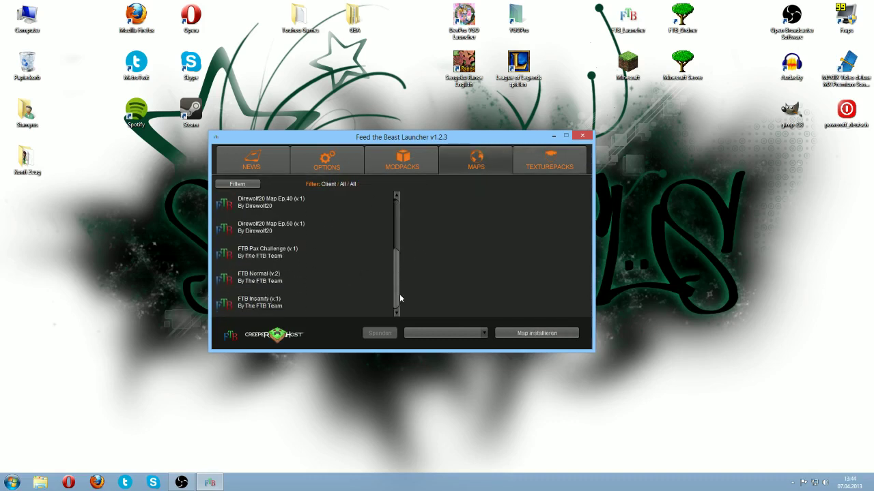
{"action": "scroll", "coordinate": [409, 225], "scroll_direction": "up", "scroll_amount": 5}
{"action": "left_click", "coordinate": [401, 161]}
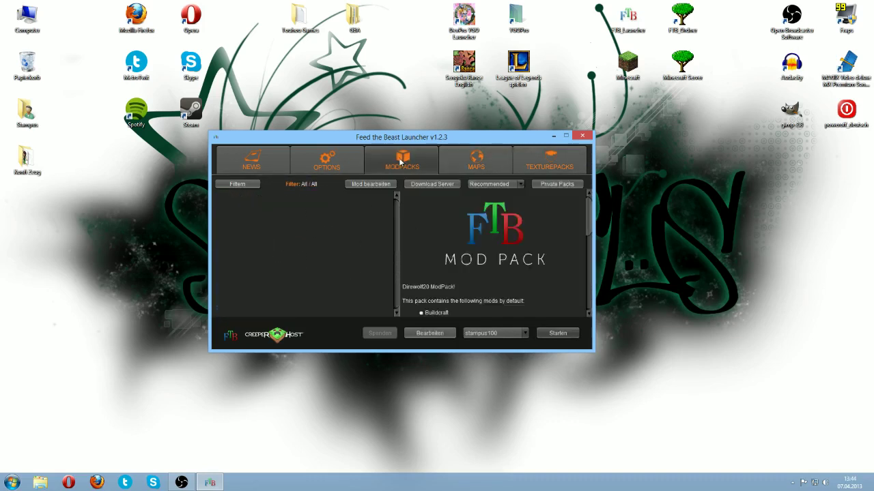
Start the Direwolf20 modpack and load the singleplayer world New World
{"action": "left_click", "coordinate": [558, 334]}
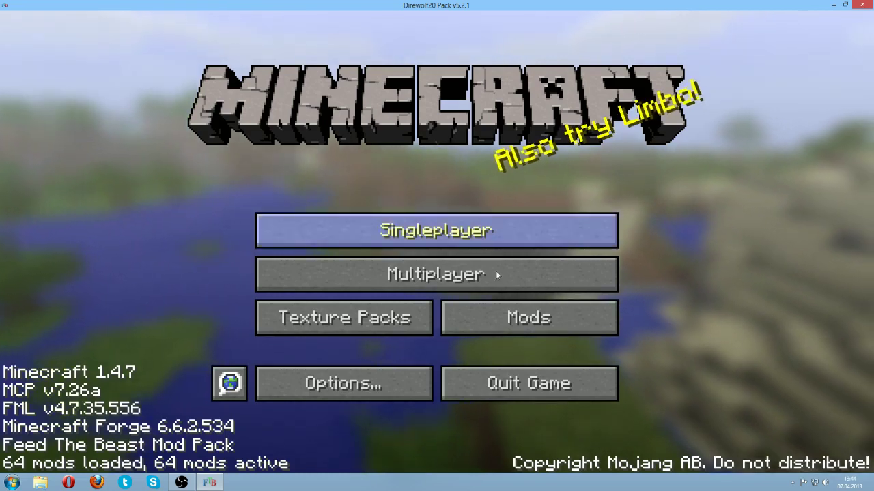
{"action": "left_click", "coordinate": [378, 238]}
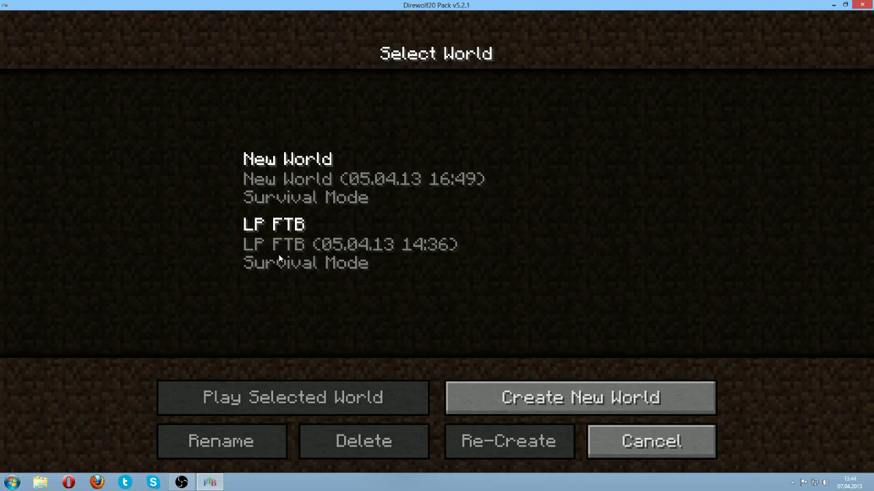
{"action": "double_click", "coordinate": [300, 184]}
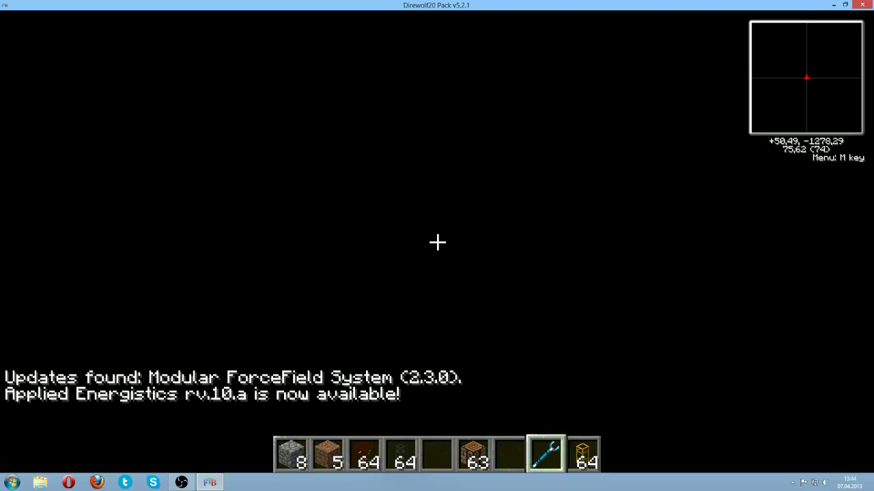
Walk forward through the dark forest and up the grassy terrain
{"action": "key", "text": "w"}
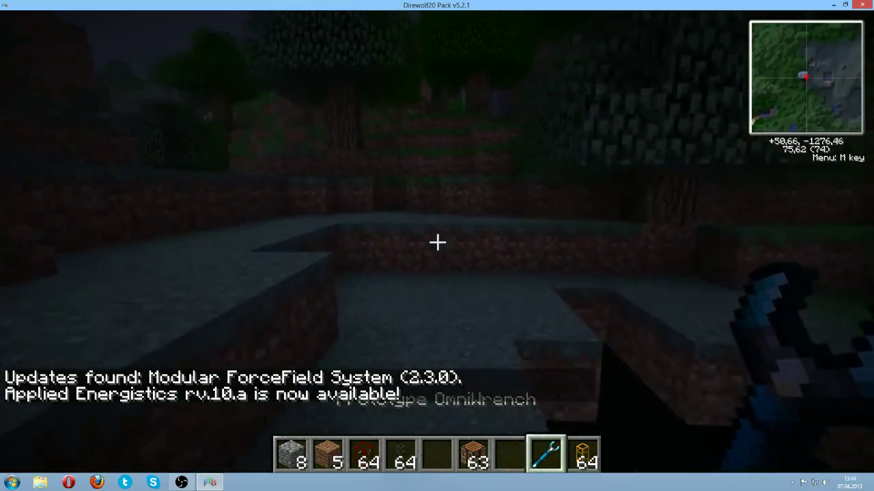
{"action": "key", "text": "w"}
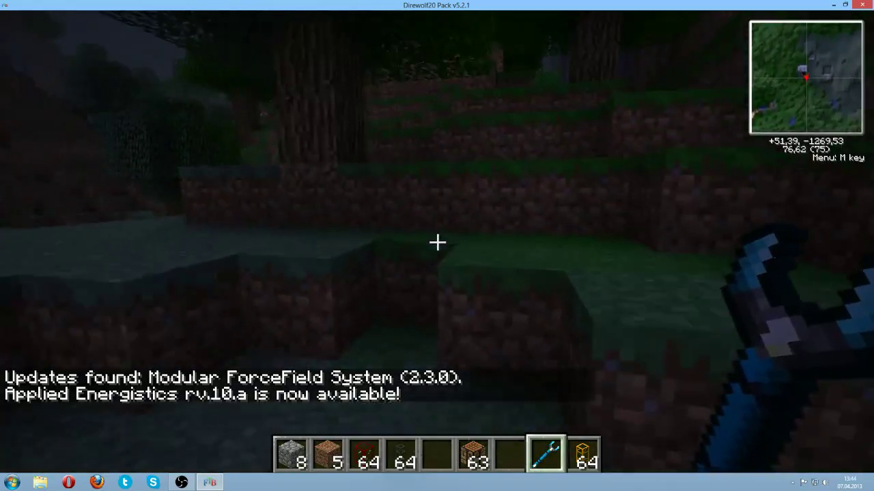
{"action": "key", "text": "w"}
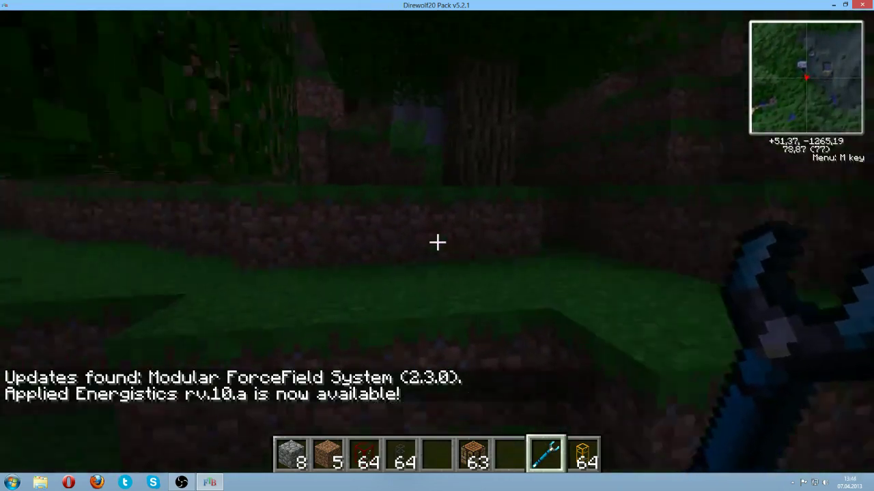
{"action": "key", "text": "w"}
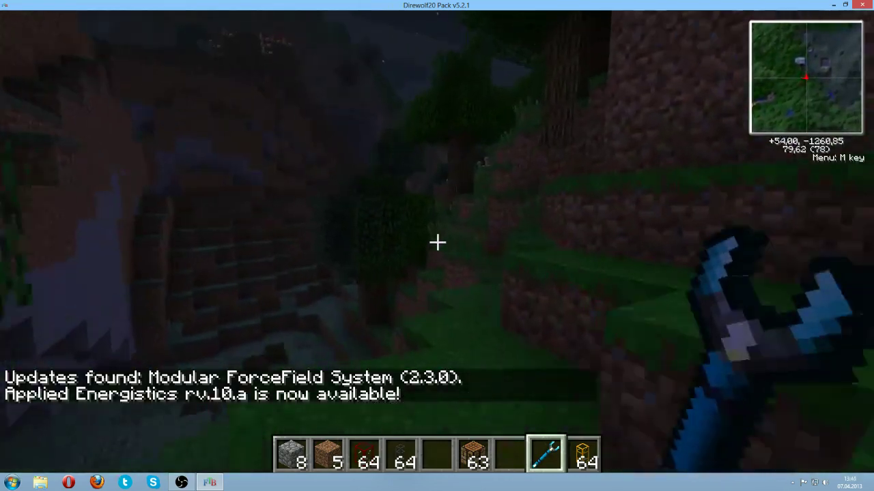
Open the player's inventory and turn creative mode off
{"action": "key", "text": "e"}
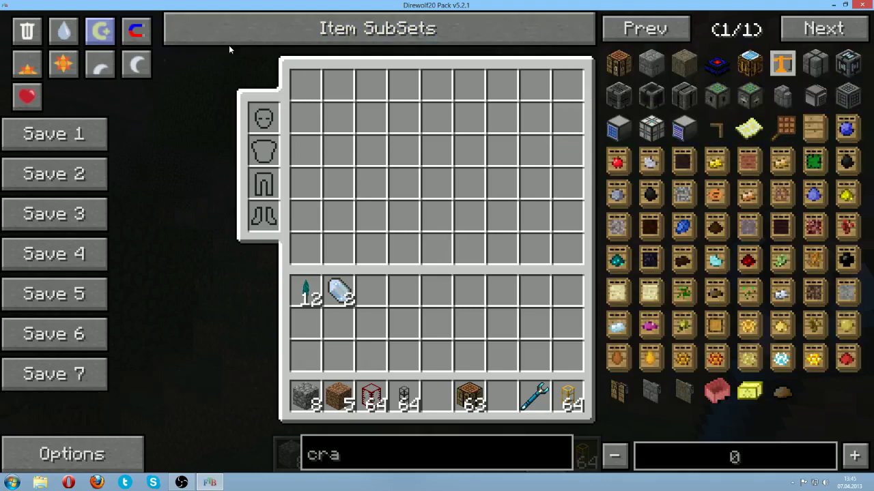
{"action": "left_click", "coordinate": [105, 35]}
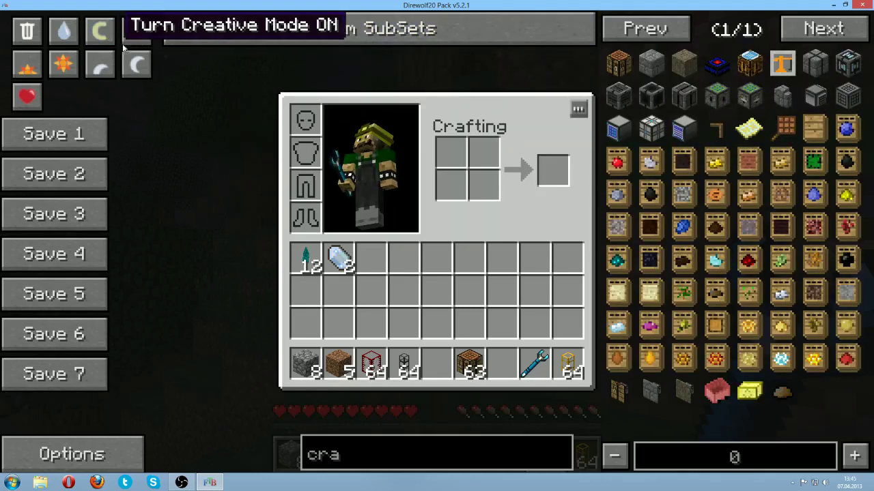
Review the key assignments in NEI Controls, and try hiding and showing the NEI item overlay in the inventory
{"action": "left_click", "coordinate": [65, 456]}
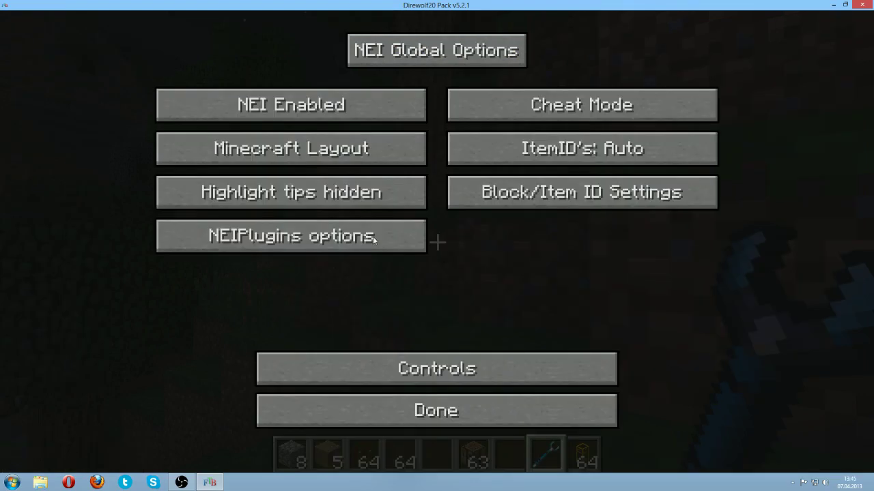
{"action": "left_click", "coordinate": [475, 375]}
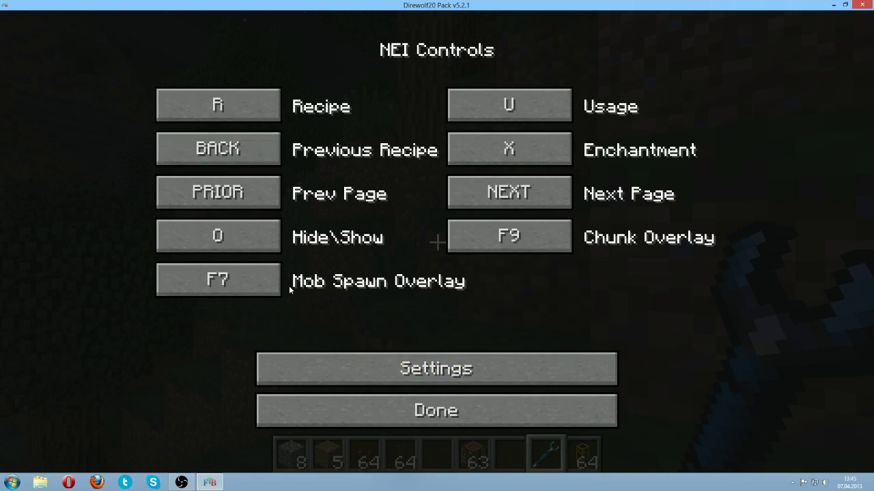
{"action": "left_click", "coordinate": [478, 420]}
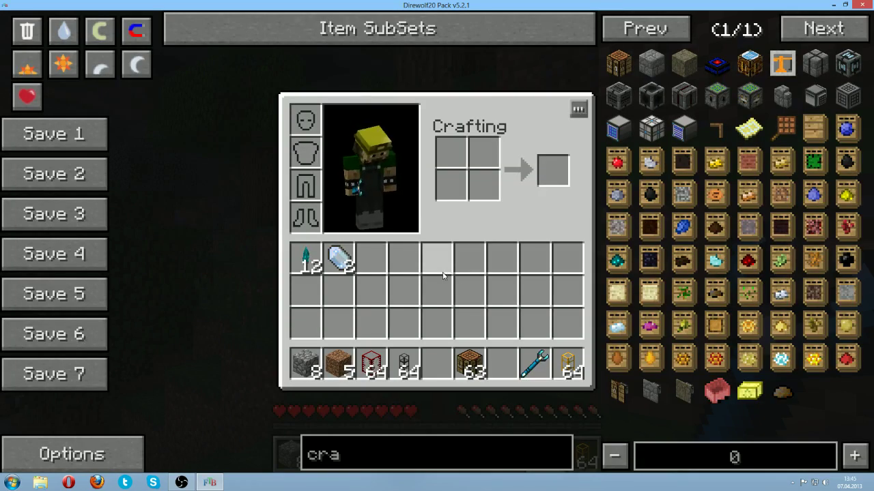
{"action": "key", "text": "o"}
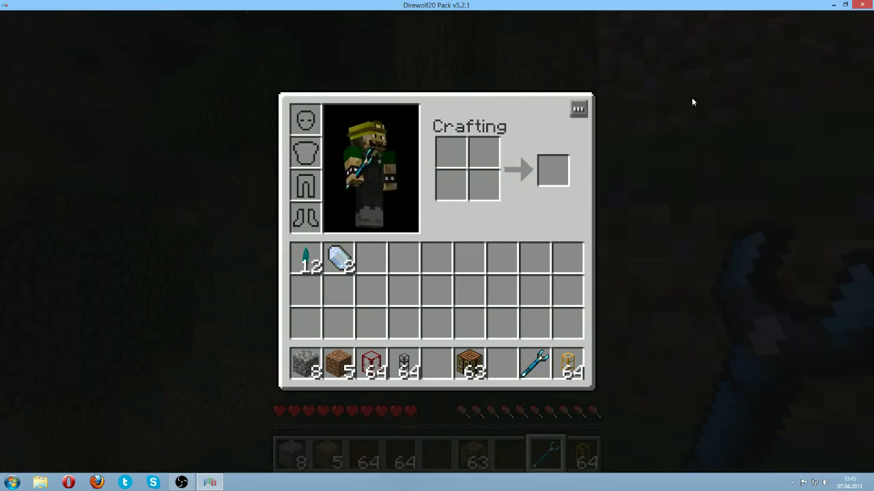
{"action": "key", "text": "o"}
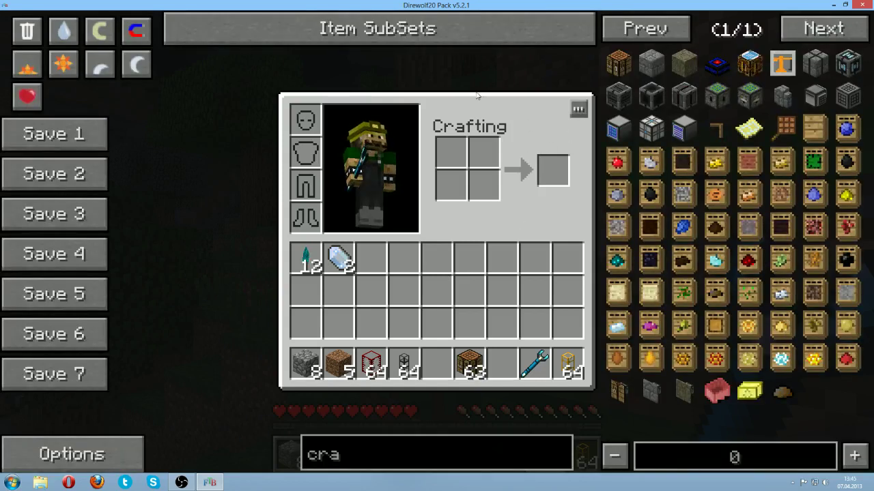
Replace the item search text with "e" as a trial and clear the search field completely
{"action": "left_click", "coordinate": [374, 455]}
{"action": "key", "text": "BackSpace"}
{"action": "key", "text": "BackSpace"}
{"action": "key", "text": "BackSpace"}
{"action": "type", "text": "e"}
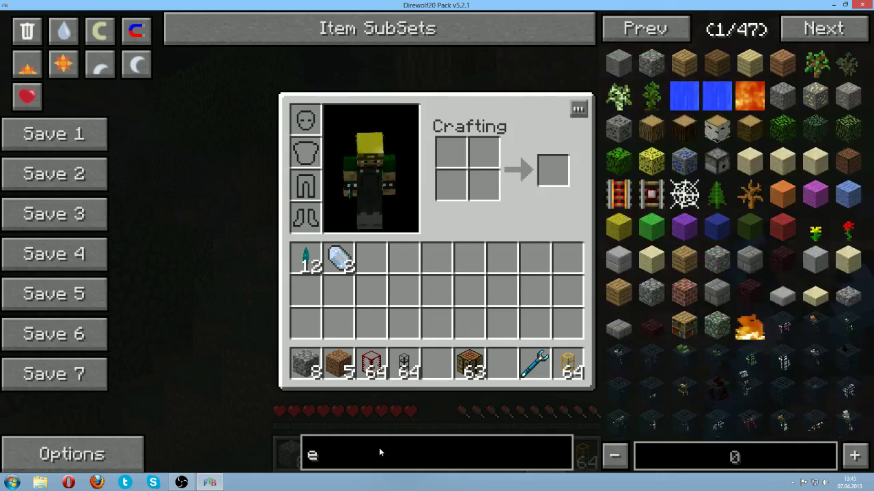
{"action": "key", "text": "BackSpace"}
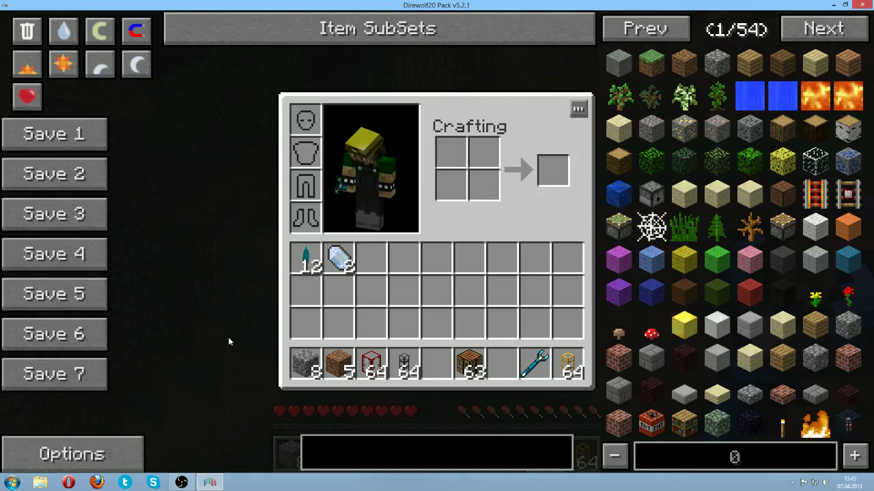
Look at the NEI Global Options again, close them, and open the inventory and chests settings
{"action": "left_click", "coordinate": [71, 454]}
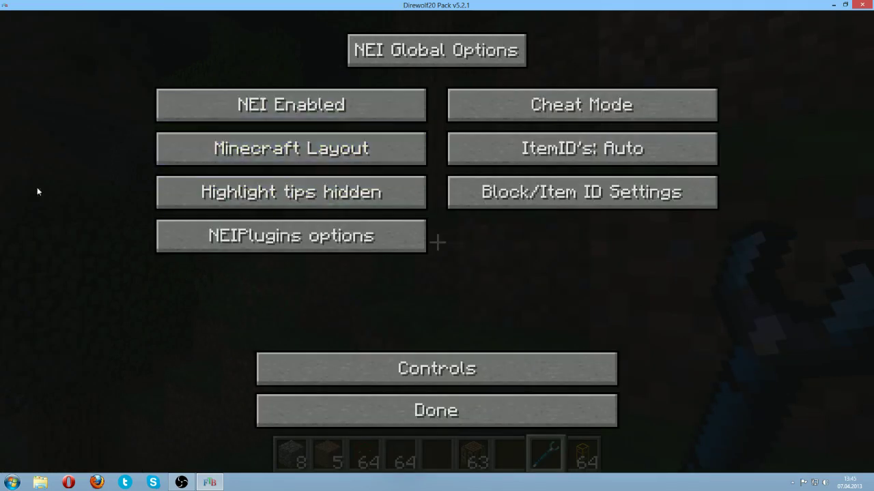
{"action": "left_click", "coordinate": [393, 425]}
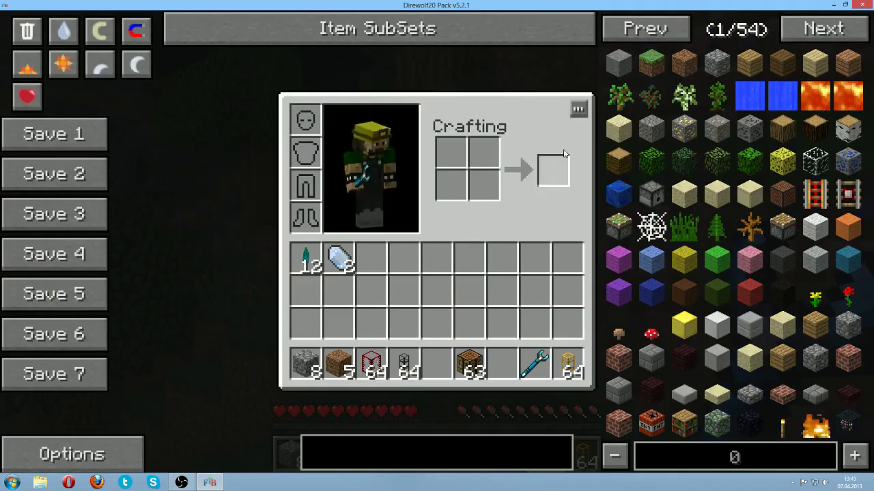
{"action": "left_click", "coordinate": [579, 111]}
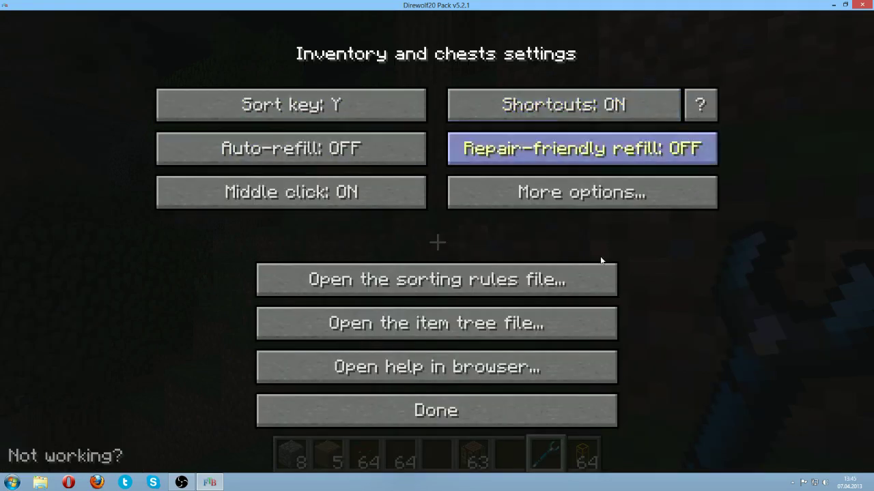